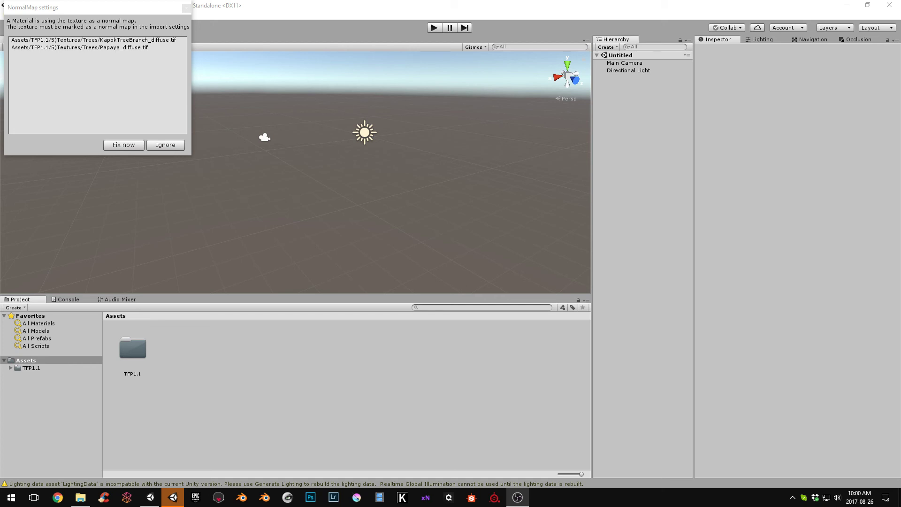
Step: Dismiss the NormalMap settings warning with Ignore, leaving the textures unchanged
mouse_move(63, 9)
mouse_down()
mouse_move(68, 47)
mouse_move(74, 16)
mouse_move(79, 27)
mouse_move(64, 12)
mouse_up()
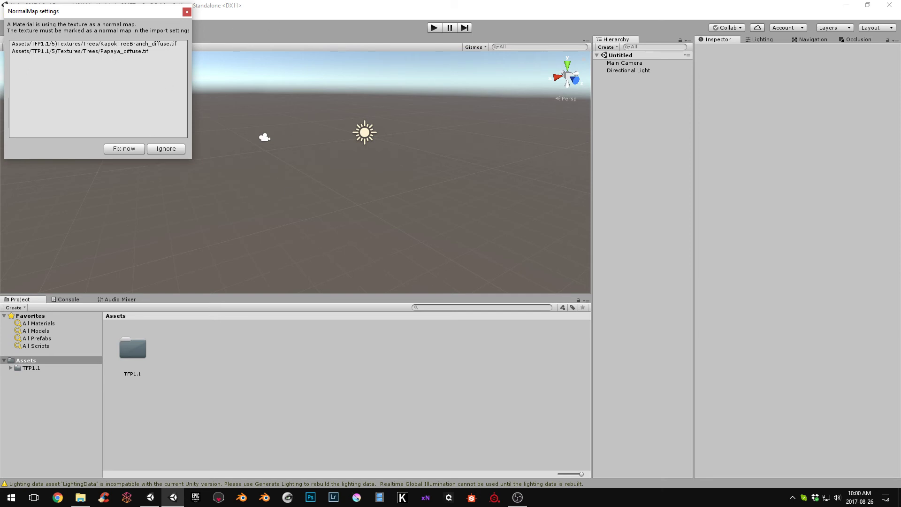
mouse_move(115, 11)
mouse_down()
mouse_move(128, 48)
mouse_move(111, 17)
mouse_move(123, 20)
mouse_move(111, 17)
mouse_up()
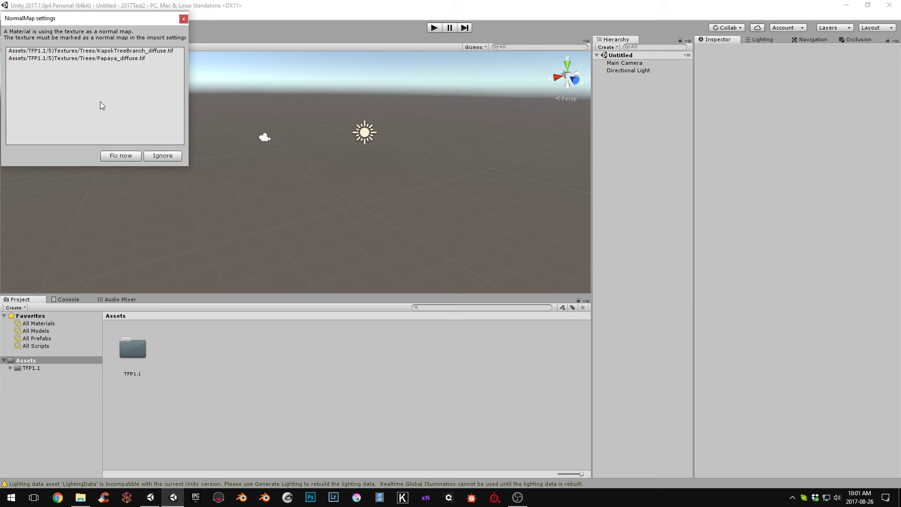
mouse_move(49, 21)
mouse_down()
mouse_move(61, 24)
mouse_move(50, 19)
mouse_up()
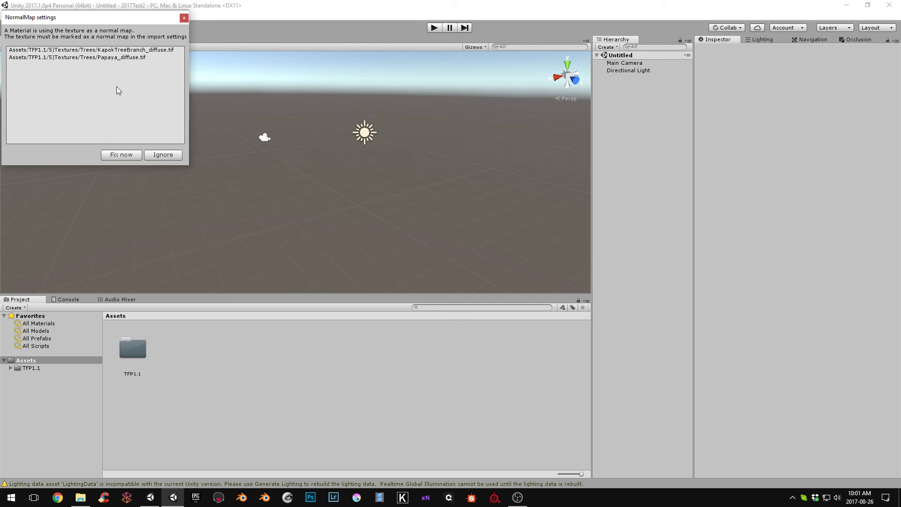
click(162, 155)
right_drag(311, 64, 96, 493)
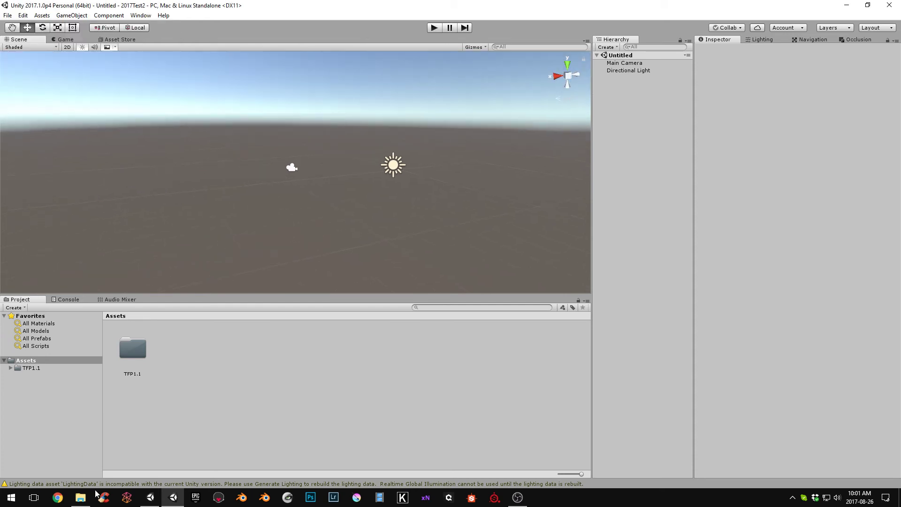
Step: Read through the 43 import warnings in the Console
click(105, 484)
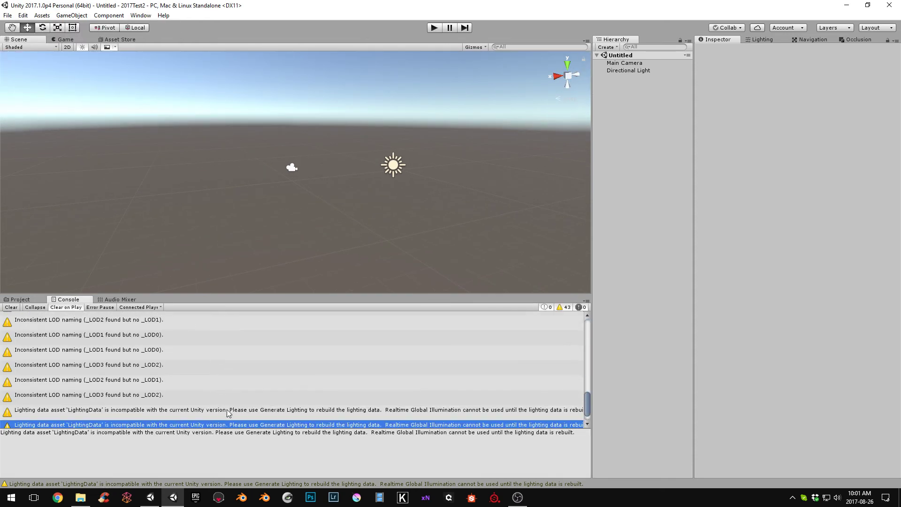
scroll(179, 399, up, 5)
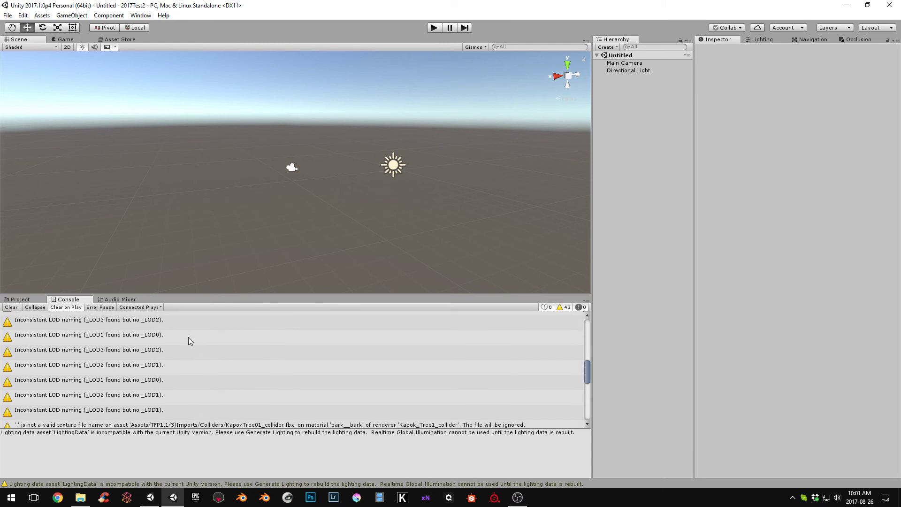
scroll(187, 337, down, 4)
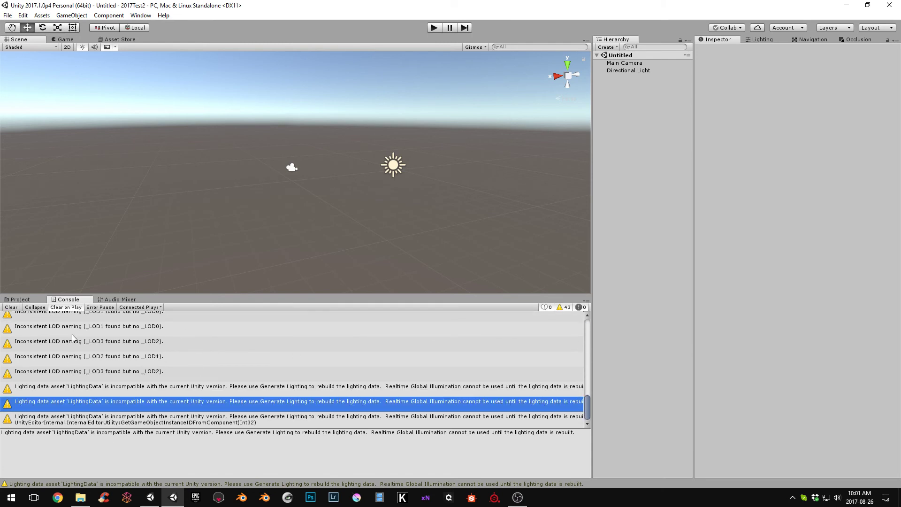
scroll(83, 370, up, 3)
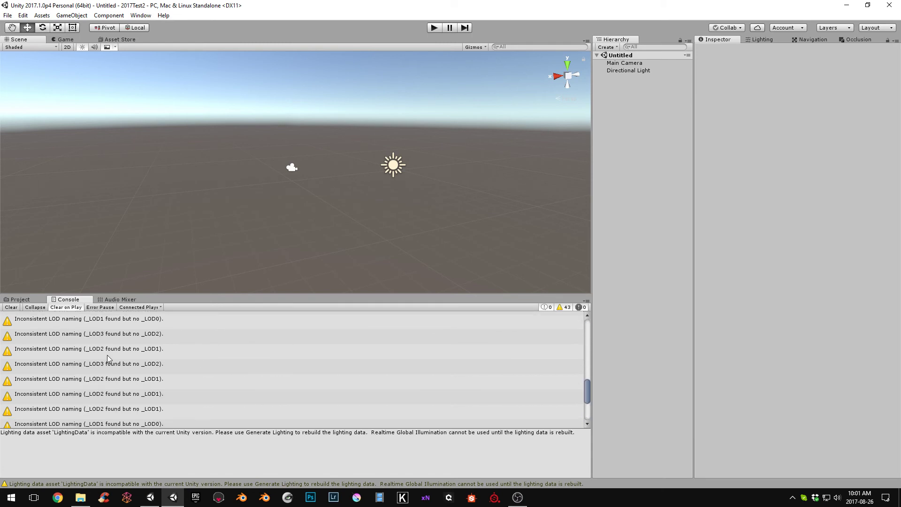
scroll(89, 375, down, 3)
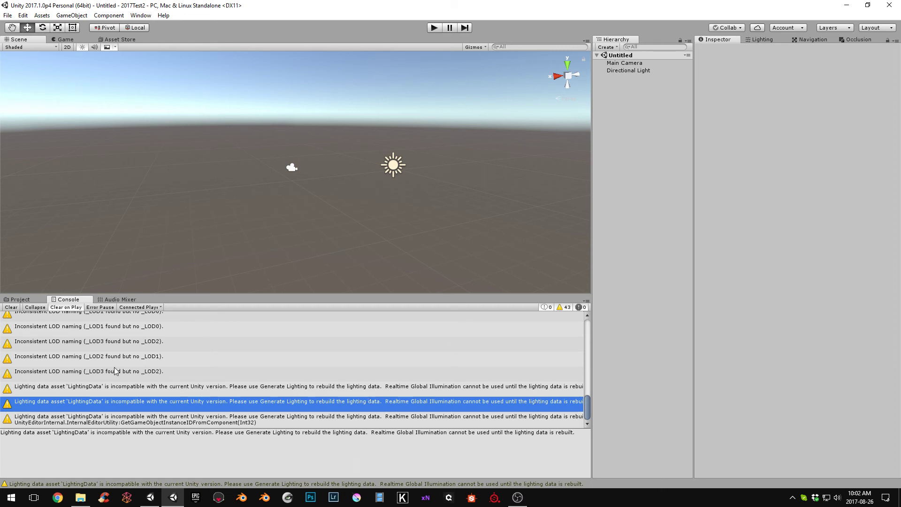
scroll(130, 394, up, 3)
scroll(130, 394, up, 3)
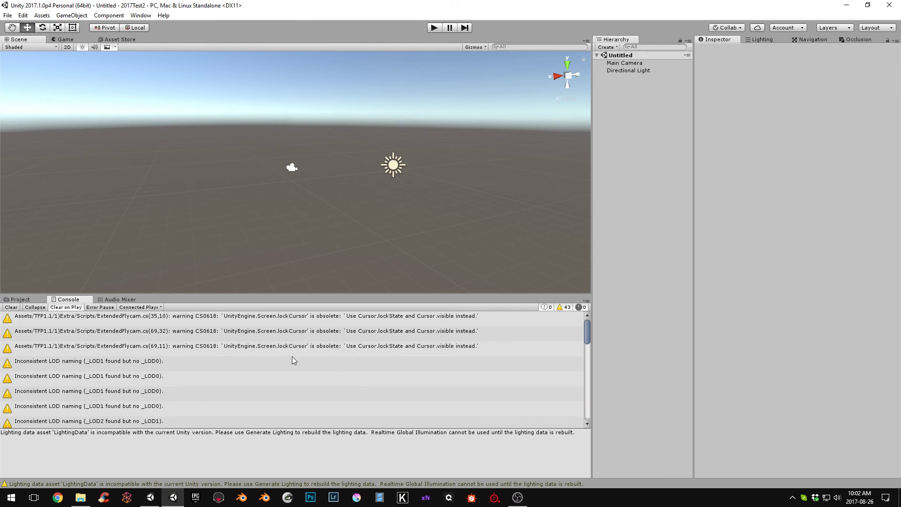
scroll(181, 366, down, 6)
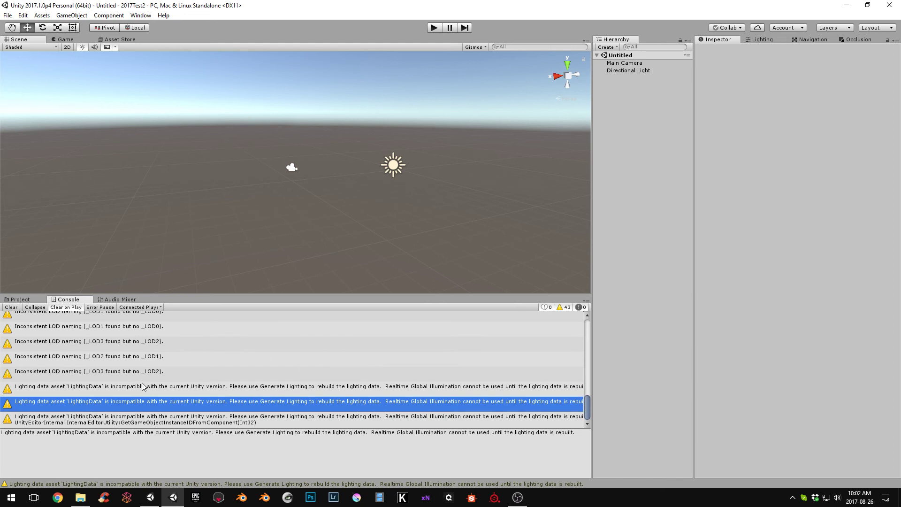
scroll(153, 387, up, 3)
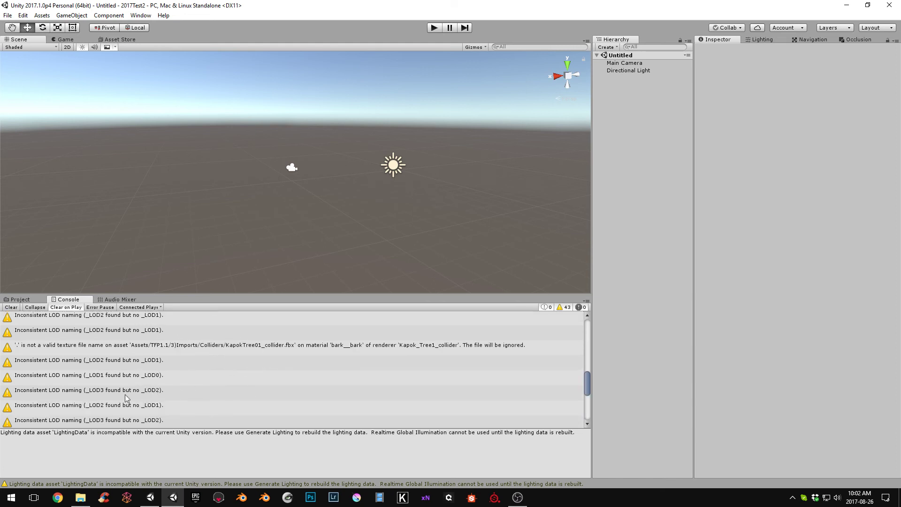
scroll(258, 390, up, 5)
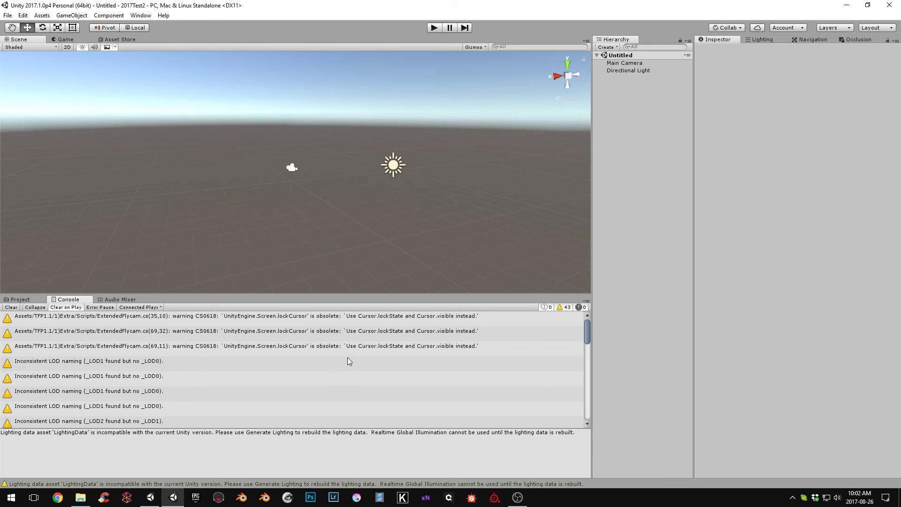
scroll(345, 359, down, 10)
scroll(348, 375, up, 10)
Step: Clear all Console warnings and return to the Project view
click(11, 307)
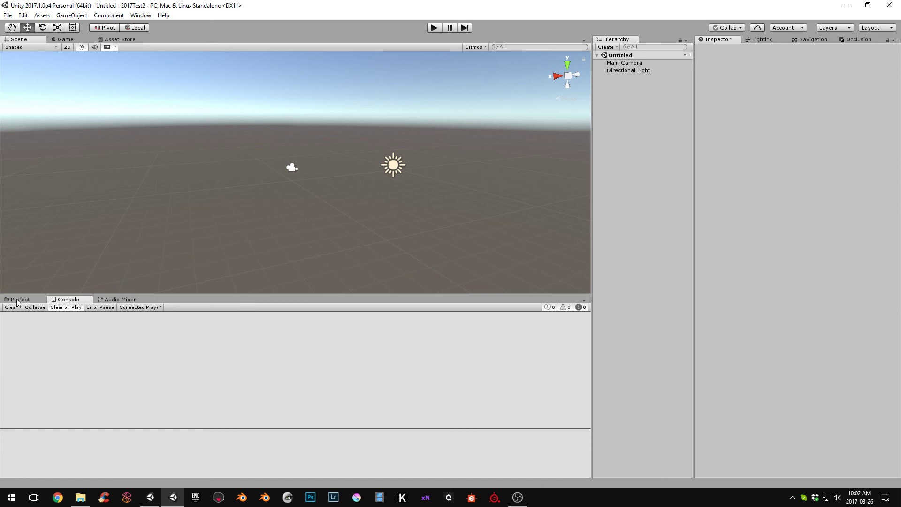
click(19, 299)
right_drag(196, 221, 196, 207)
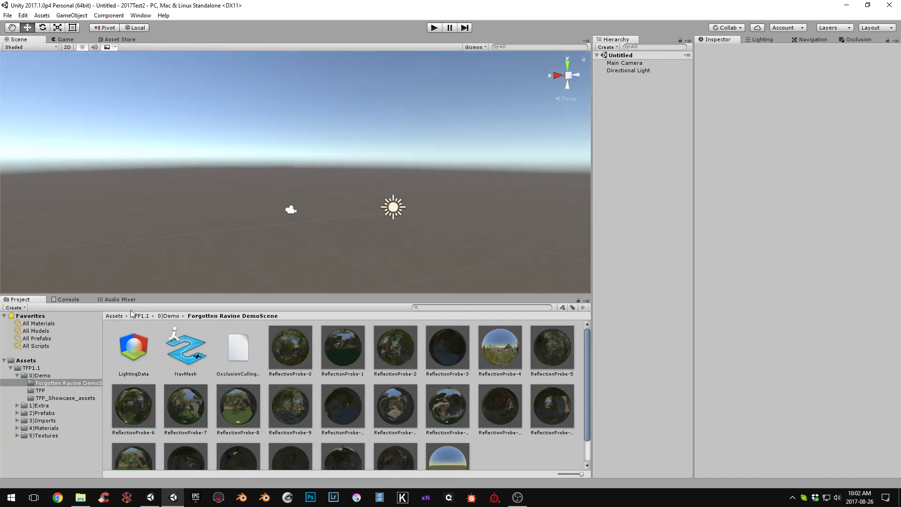
Step: Open the Forgotten Ravine DemoScene from Assets > TFP1.1 > 0)Demo
click(117, 316)
double_click(133, 356)
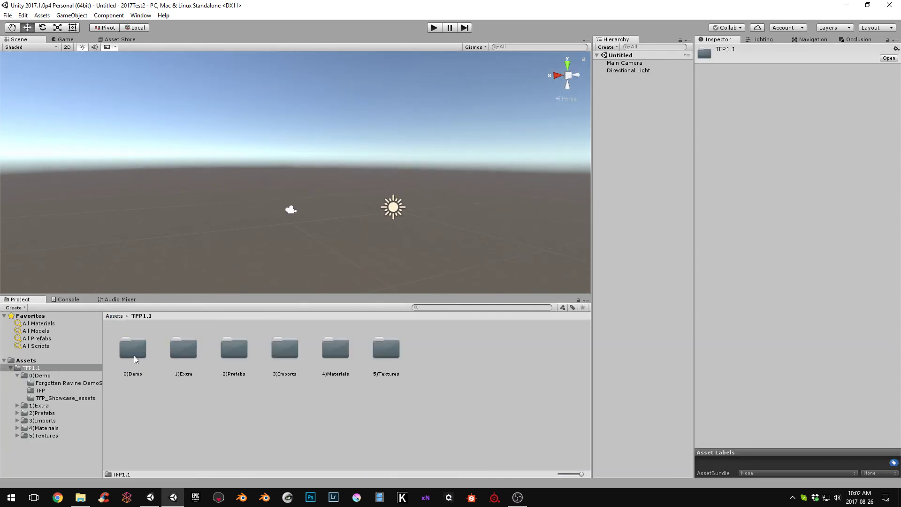
double_click(132, 349)
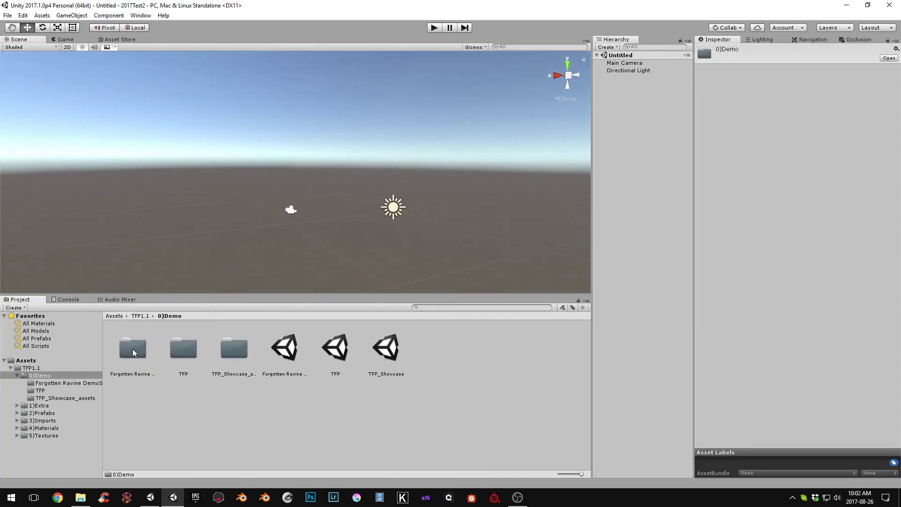
click(286, 355)
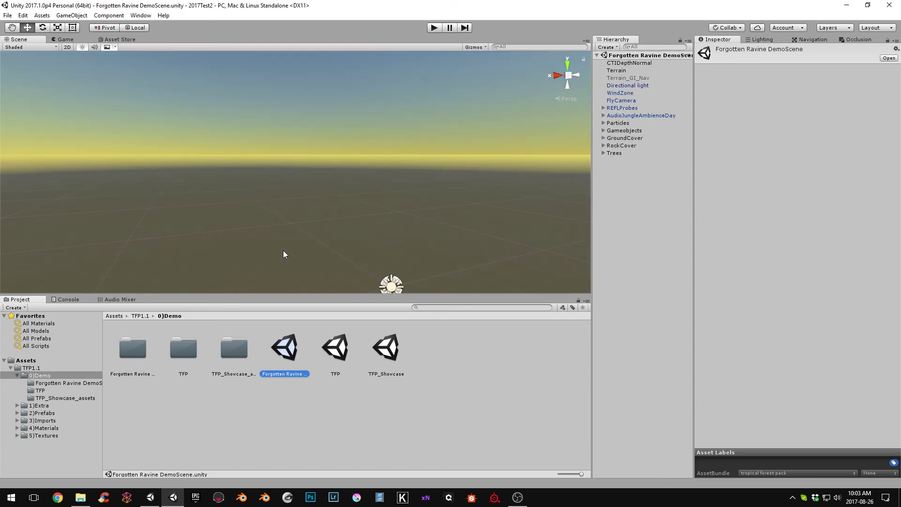
Step: Fly down to the forest-floor tree trunks and rocks, then zoom out over the ravine
right_drag(283, 255, 294, 326)
right_drag(382, 298, 641, 275)
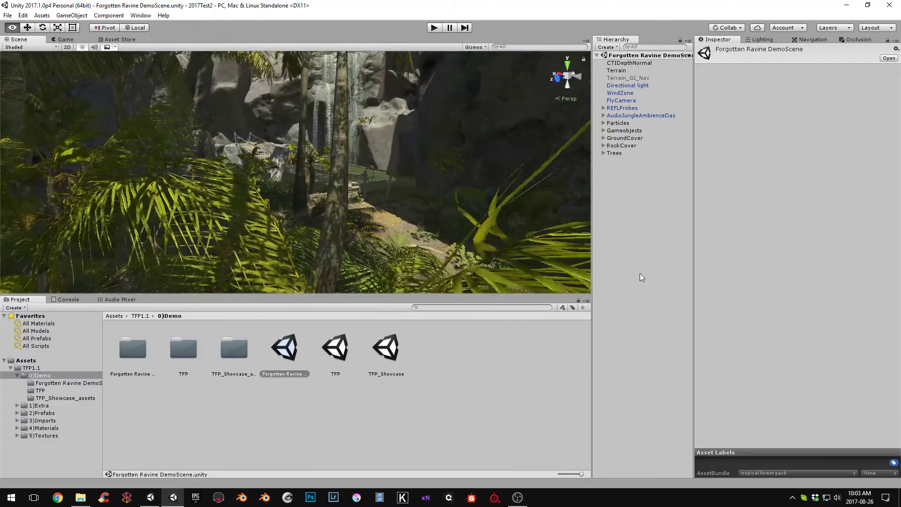
right_drag(322, 207, 345, 175)
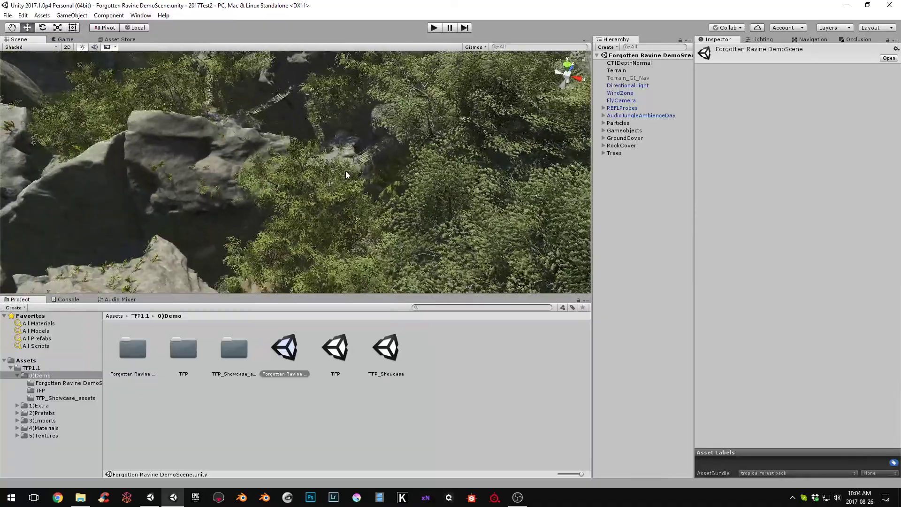
scroll(348, 189, down, 5)
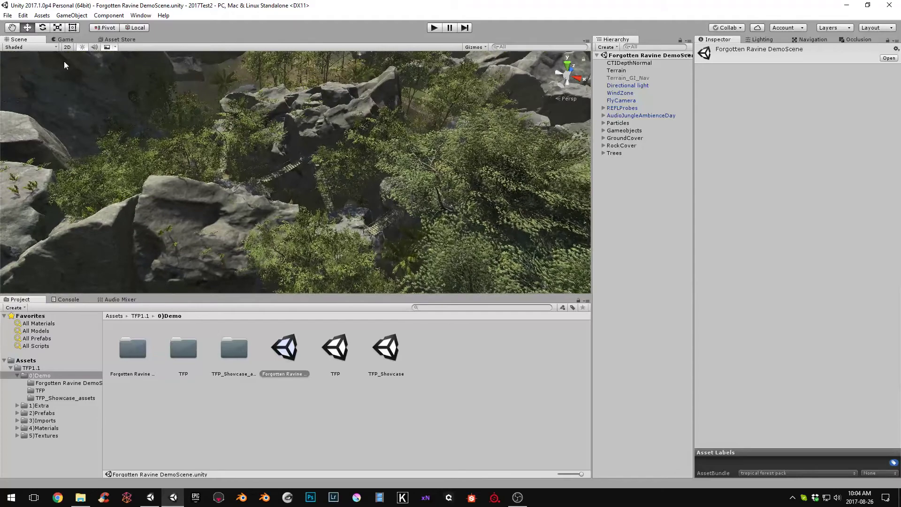
Step: Set Color Space to Linear in Player Settings and orbit the scene to check the lighting
click(22, 15)
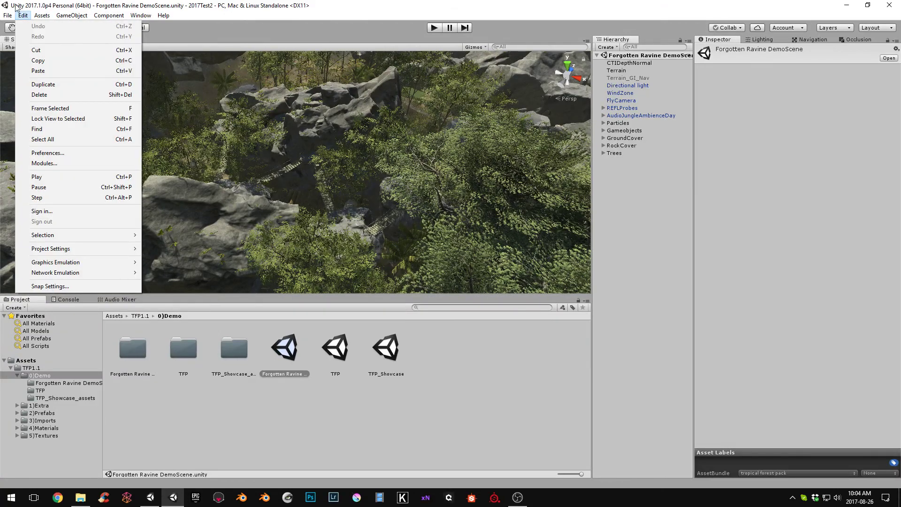
mouse_move(87, 247)
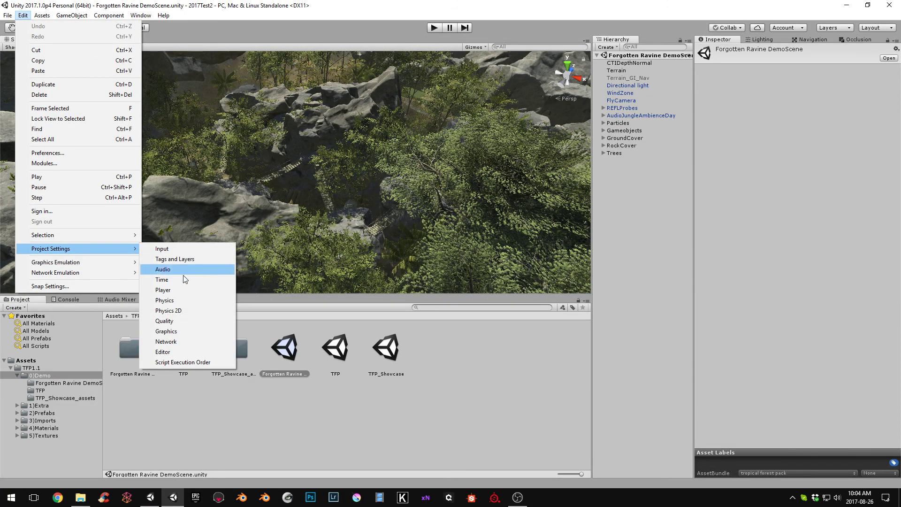
click(175, 291)
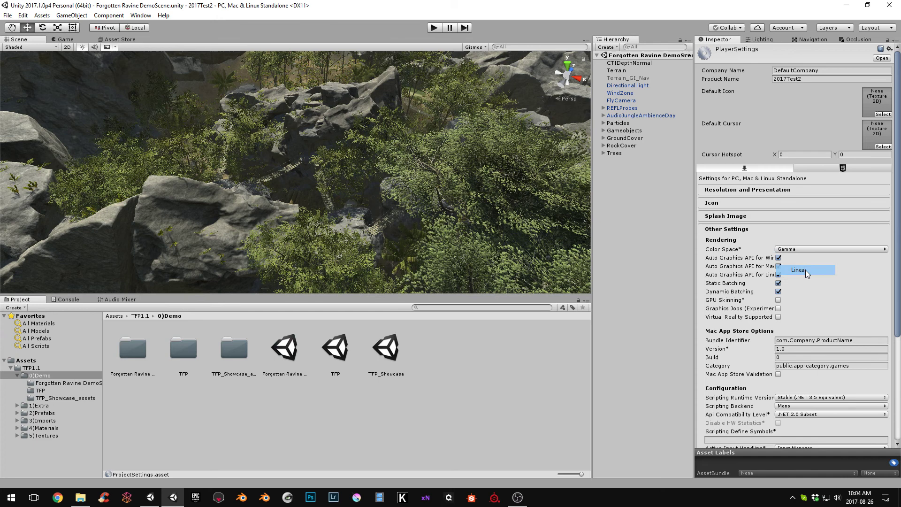
click(805, 270)
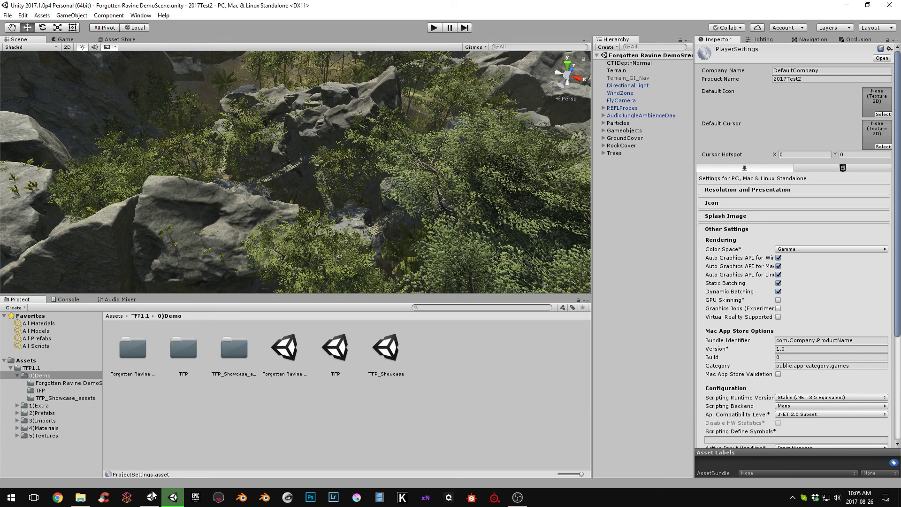
mouse_move(151, 501)
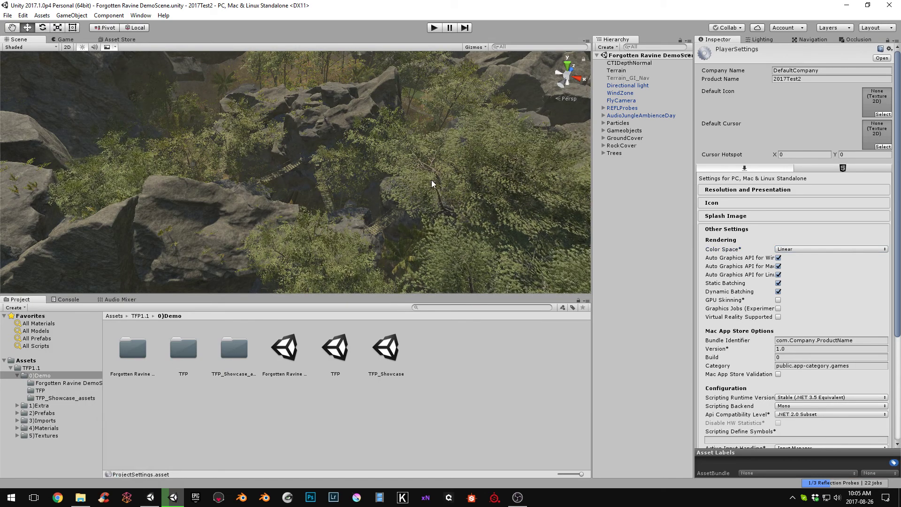
alt+drag(432, 180, 448, 162)
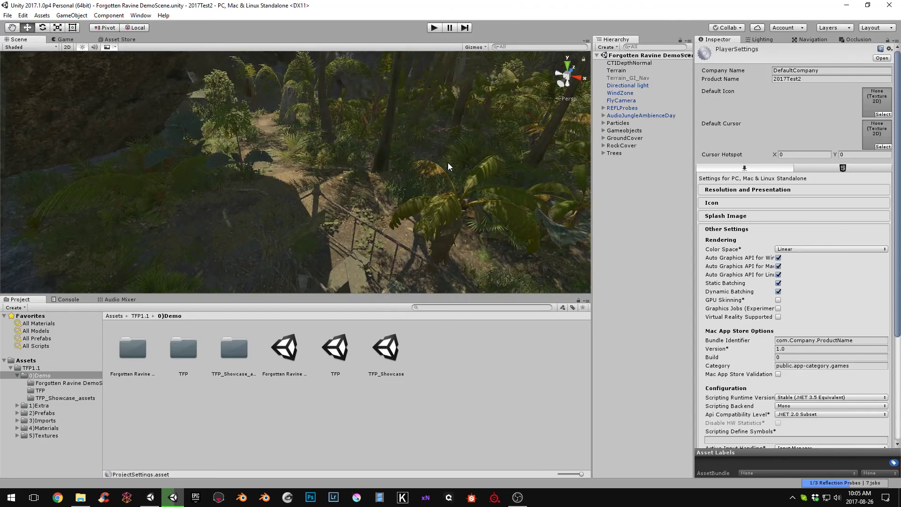
Step: Turn off Use Defaults for High (Tier 3) in Graphics Settings so it uses Deferred rendering
click(23, 16)
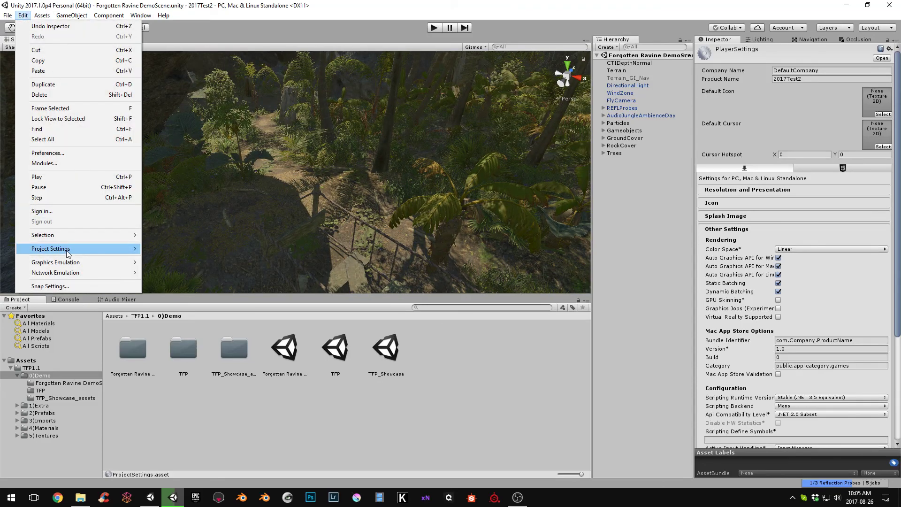
mouse_move(63, 252)
click(187, 331)
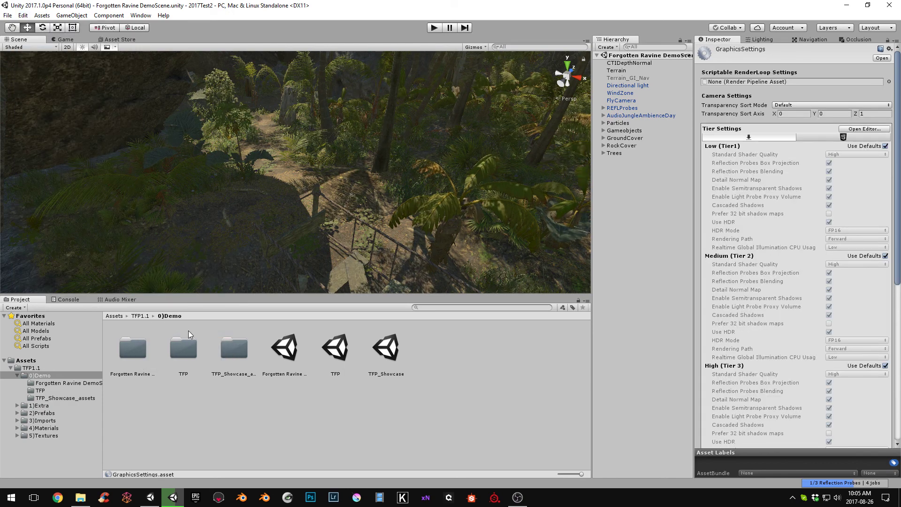
scroll(770, 319, down, 5)
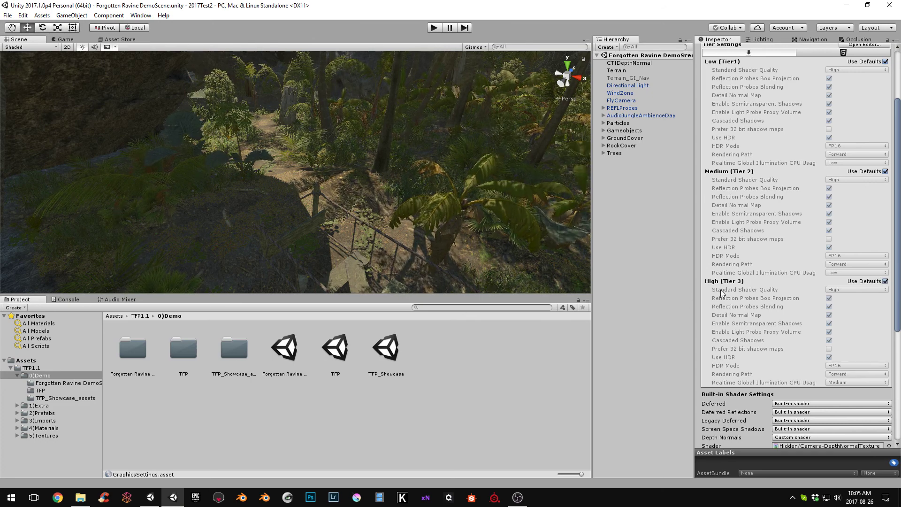
click(885, 282)
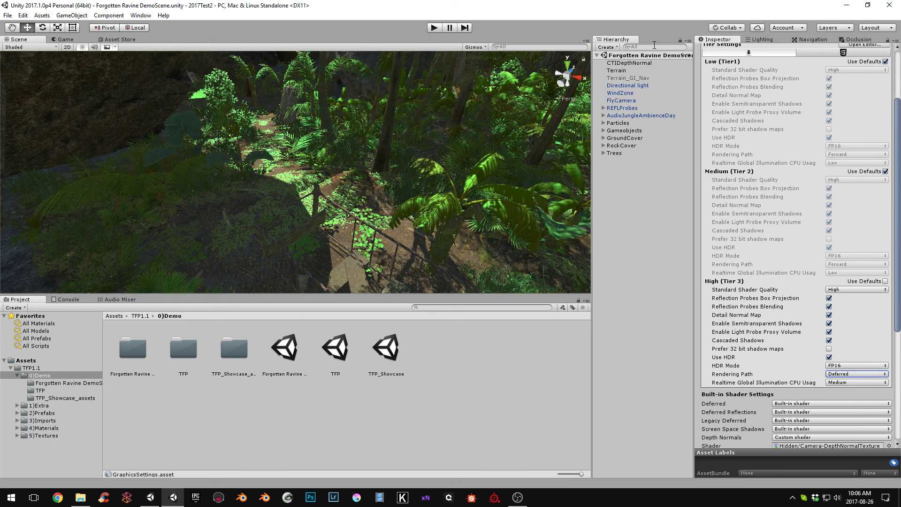
right_drag(399, 197, 366, 141)
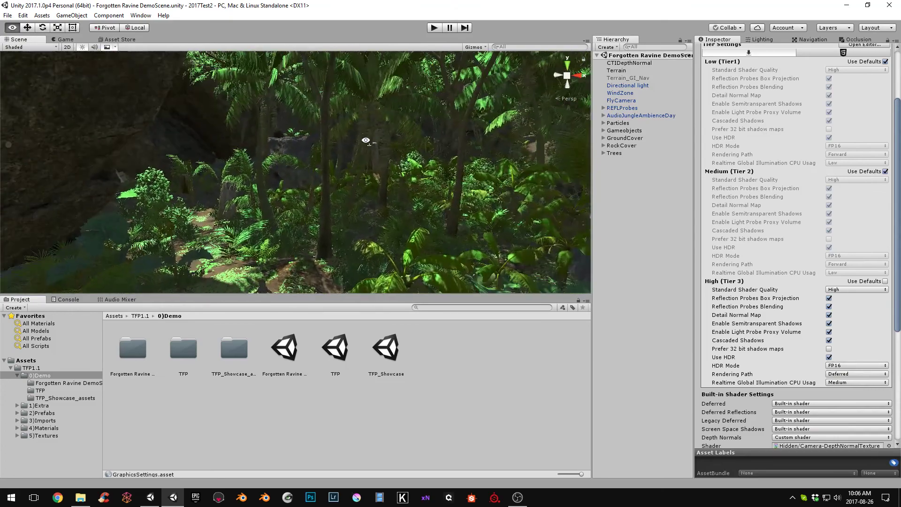
right_drag(291, 148, 654, 167)
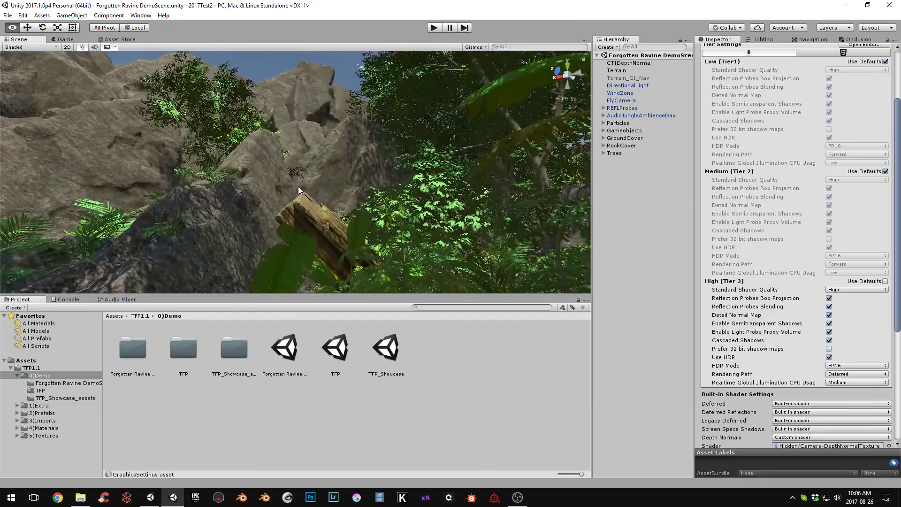
right_drag(299, 189, 329, 178)
scroll(775, 349, down, 3)
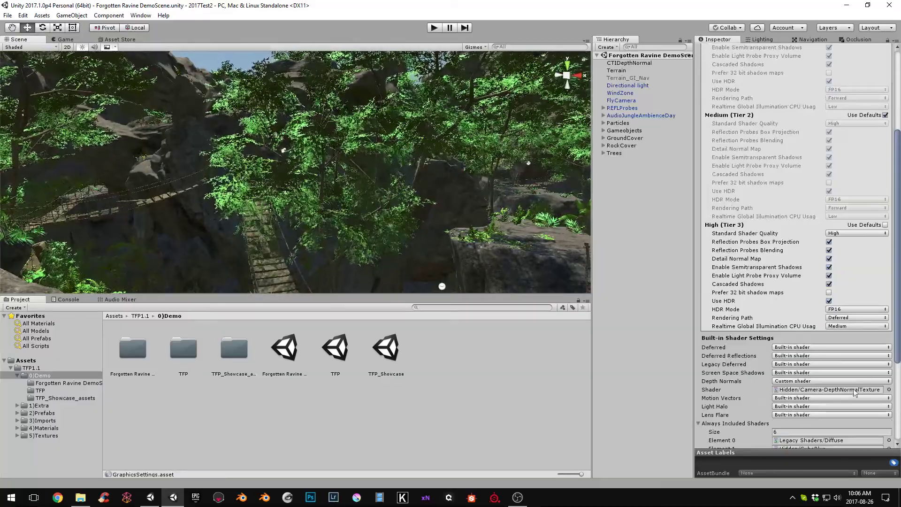
Step: Delete CTIDepthNormal, then set Deferred and Deferred Reflections to Custom shader in Graphics Settings
click(631, 65)
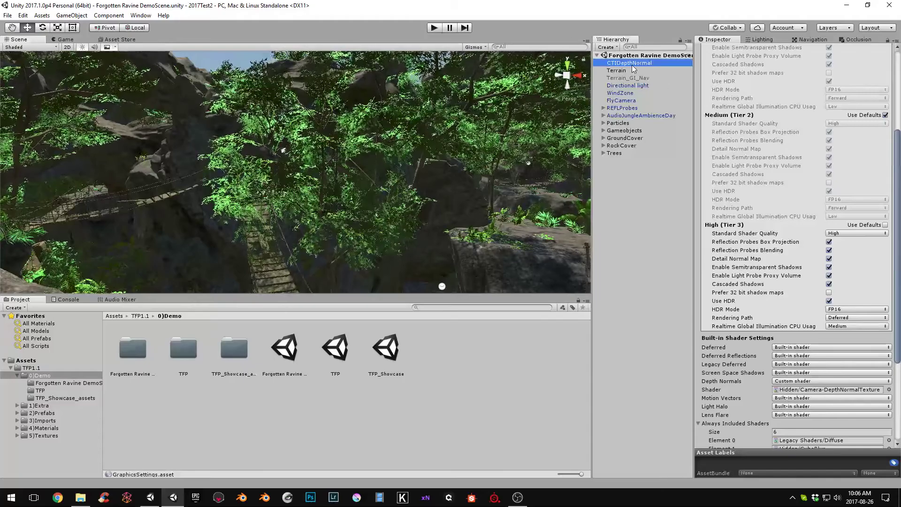
key(Delete)
click(41, 15)
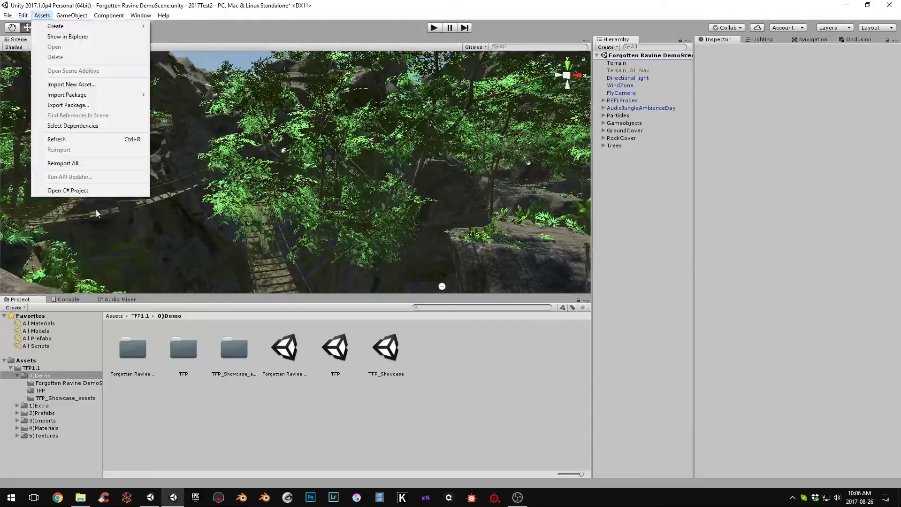
mouse_move(22, 16)
mouse_move(63, 248)
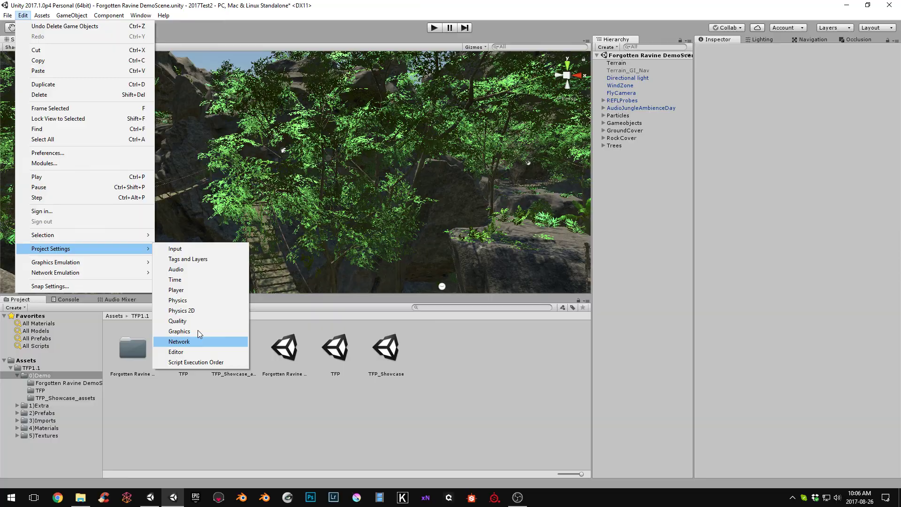
click(197, 330)
scroll(840, 399, down, 10)
scroll(816, 379, down, 3)
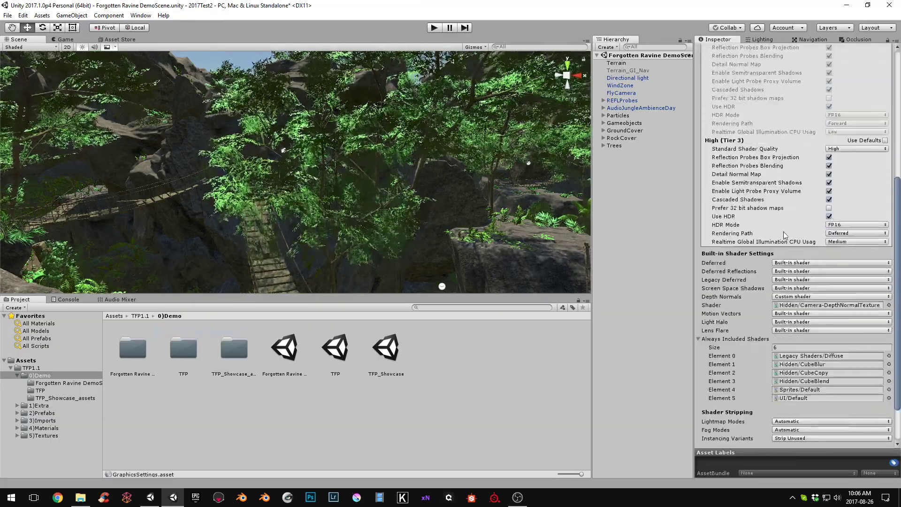
click(779, 263)
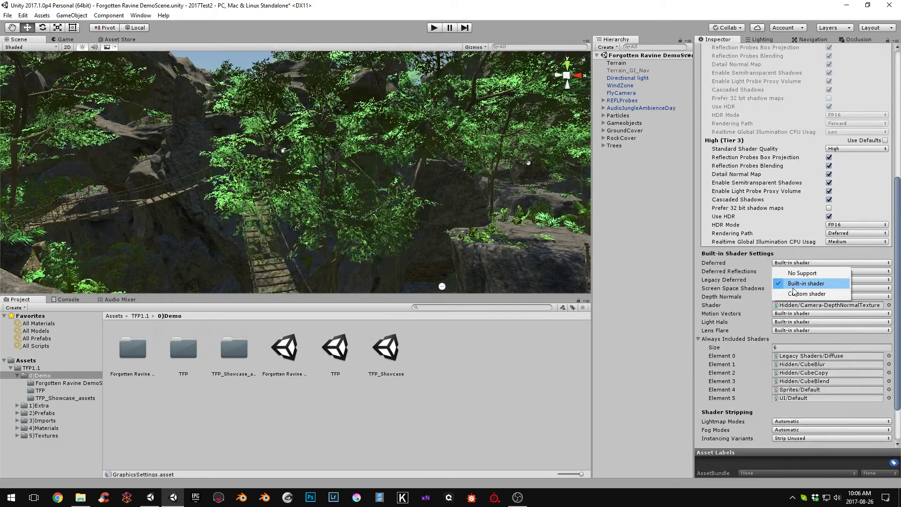
click(794, 294)
click(783, 280)
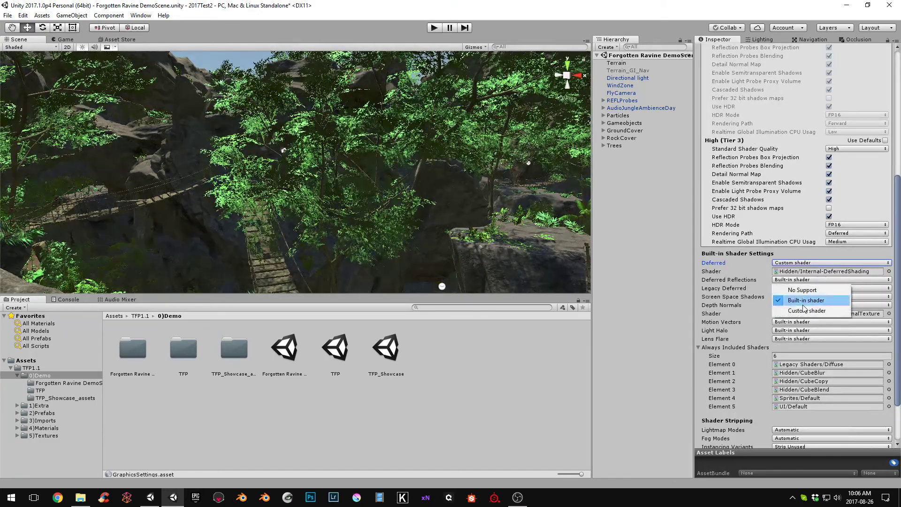
click(834, 314)
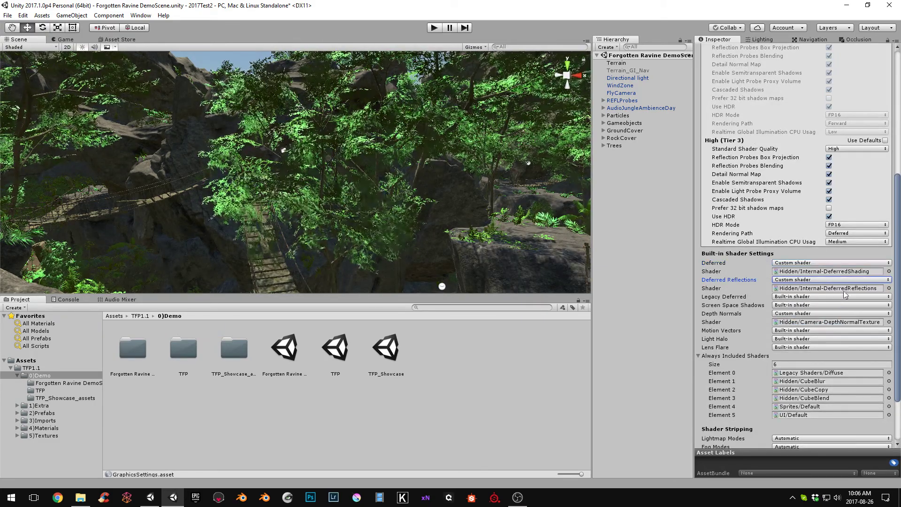
Step: Assign CTI/Internal-DeferredShading as the Deferred shader
click(889, 272)
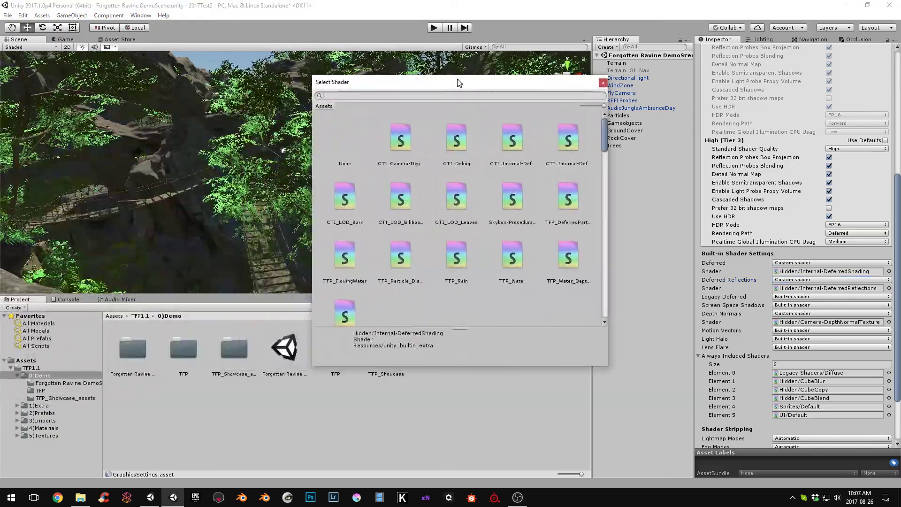
drag(458, 81, 346, 88)
text(def)
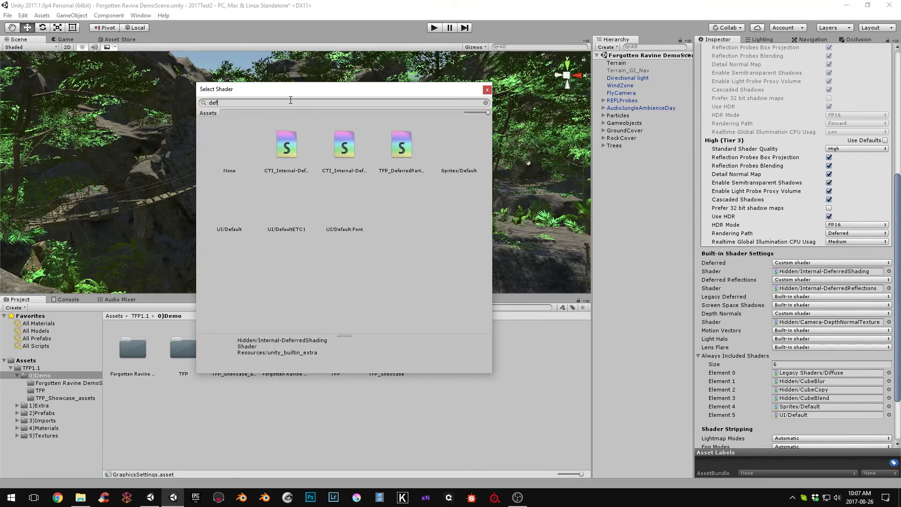
click(345, 151)
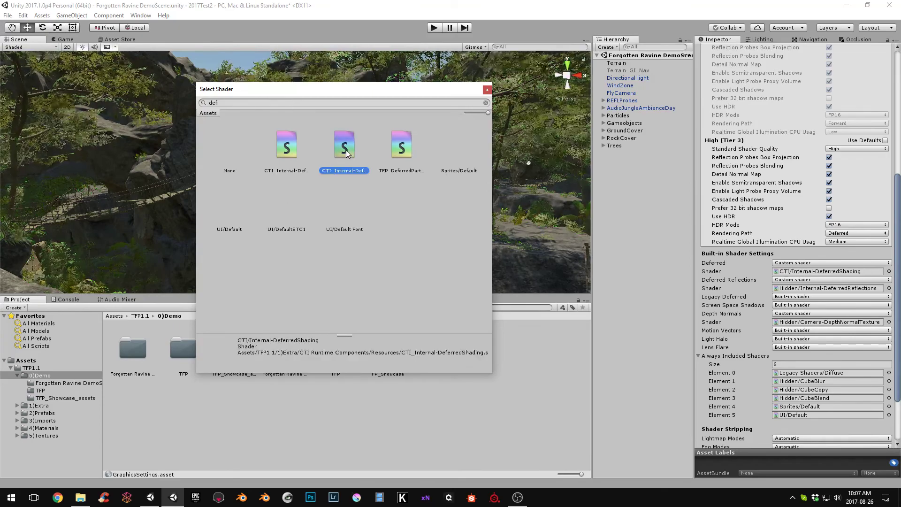
double_click(346, 153)
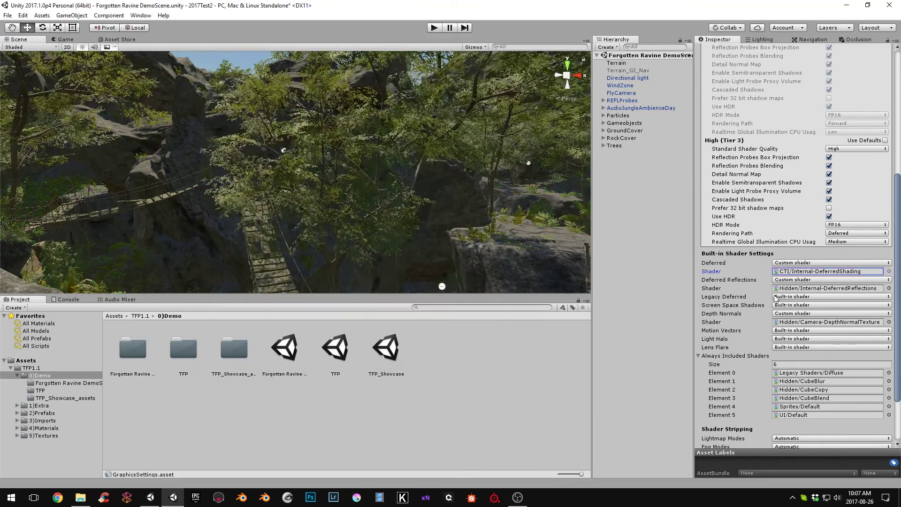
Step: Assign CTI/Internal-DeferredReflections as the Deferred Reflections shader
click(889, 288)
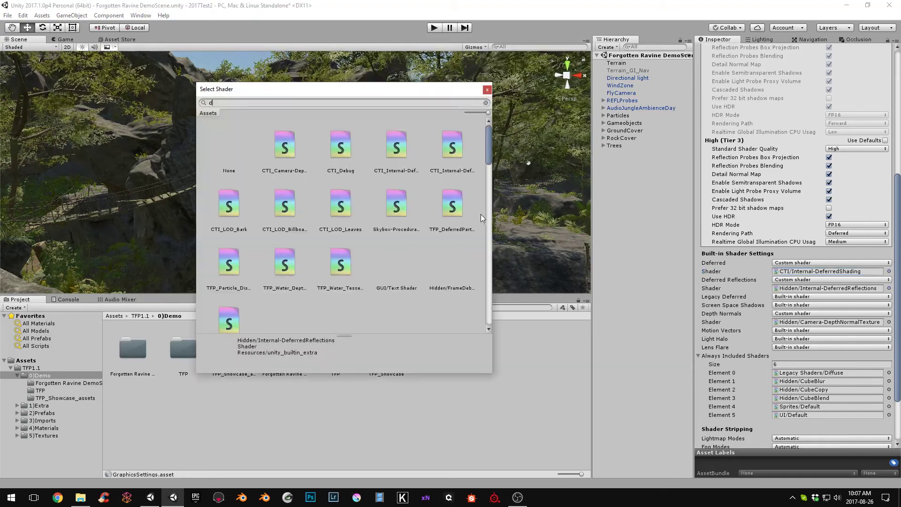
text(def)
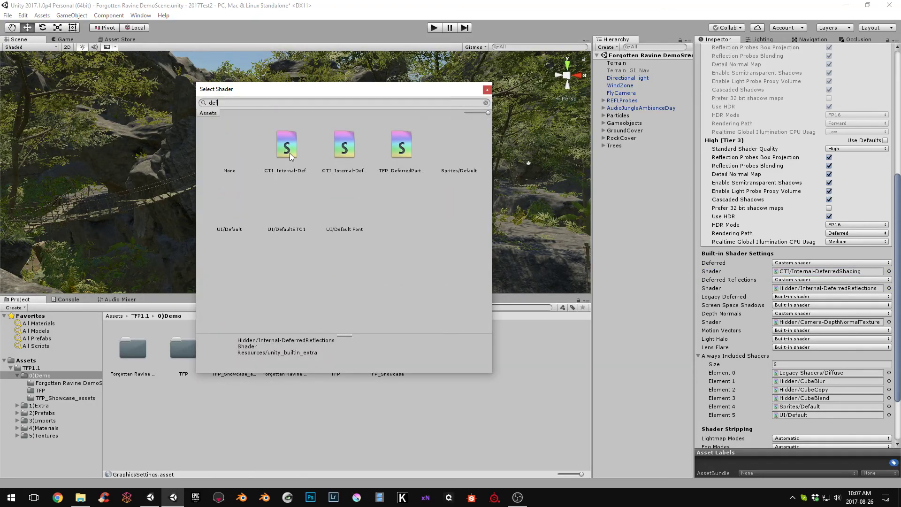
click(289, 153)
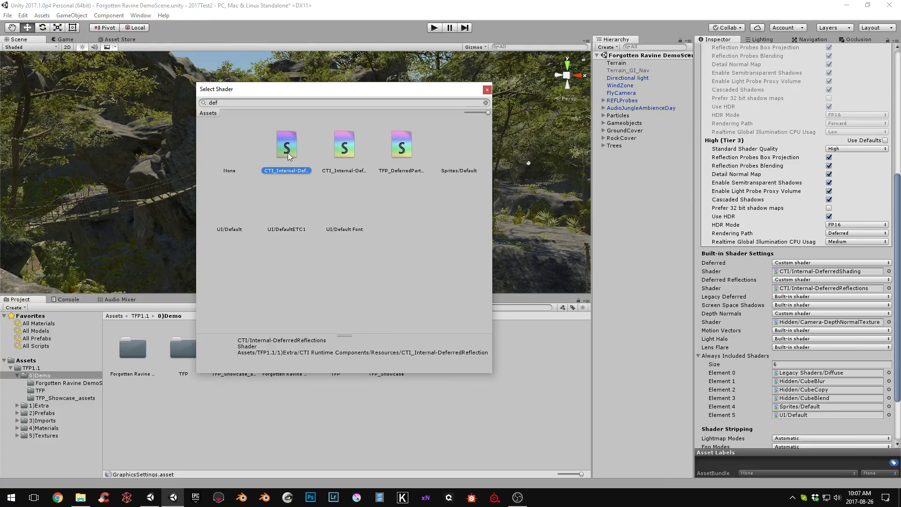
double_click(288, 153)
right_drag(288, 153, 275, 166)
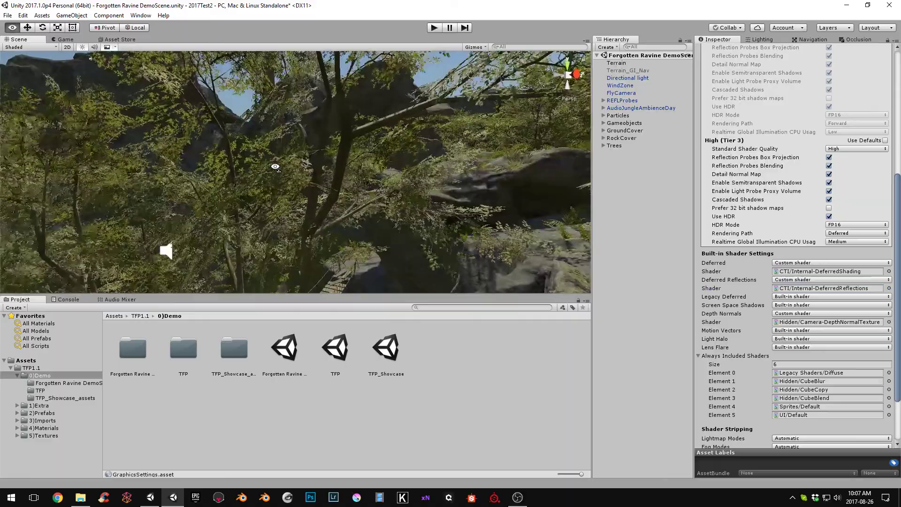
right_drag(275, 167, 309, 156)
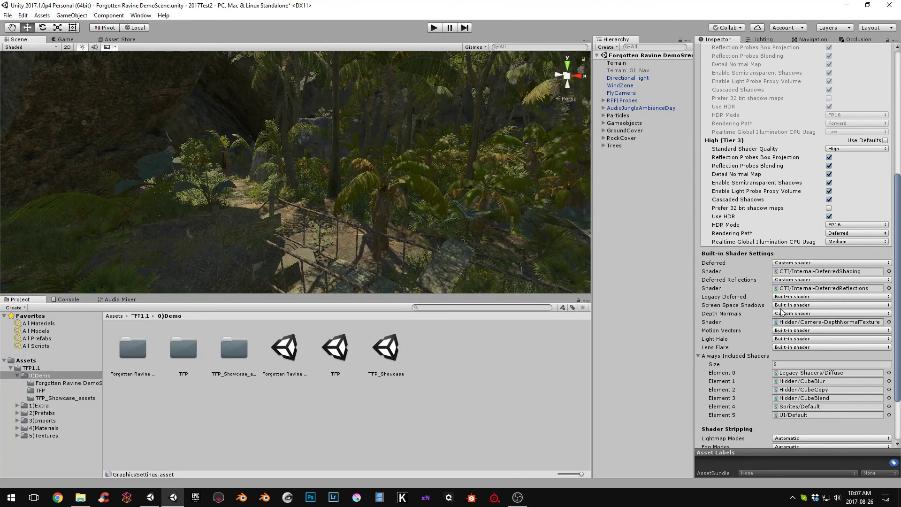
Step: Assign CTI_Camera-DepthNormalTexture as the Depth Normals shader, then deselect and look around the jungle
click(889, 322)
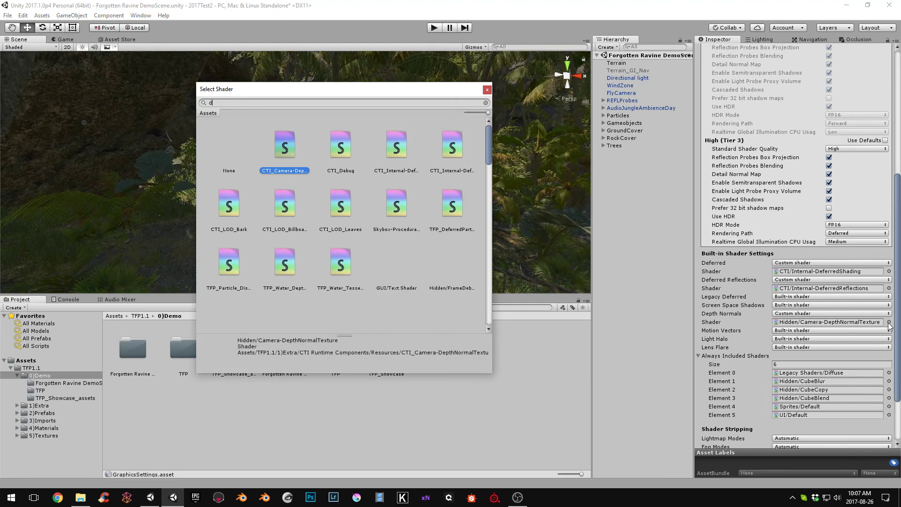
text(depth)
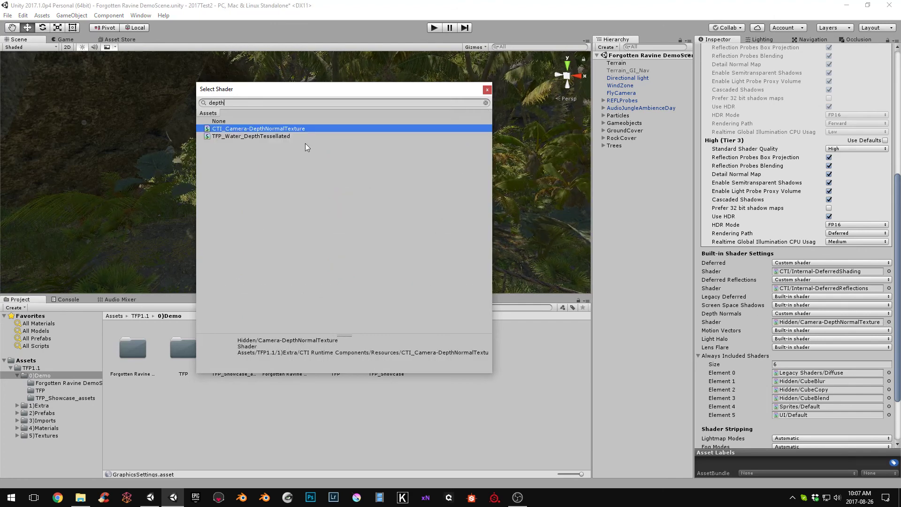
double_click(254, 128)
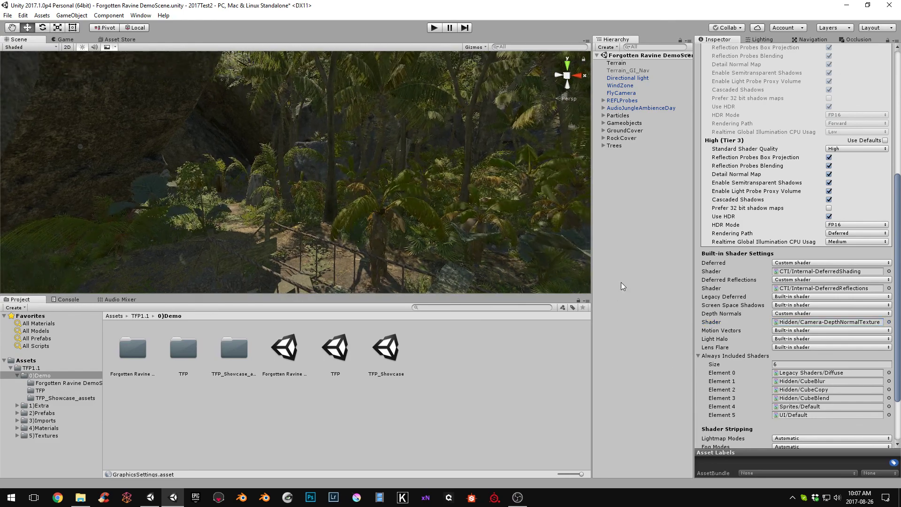
click(621, 282)
right_drag(452, 238, 419, 245)
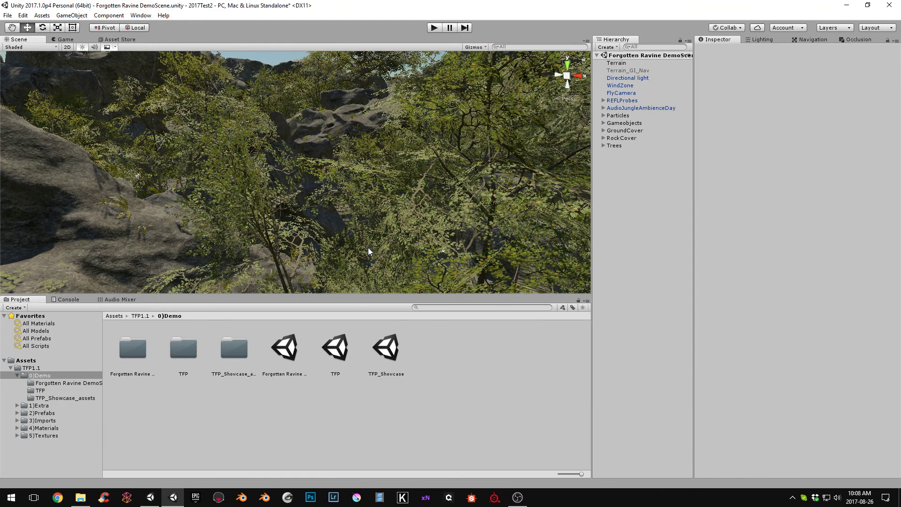
Step: In the Unity 5.6 TFP project, delete the existing CTIDepth object from the scene
click(151, 501)
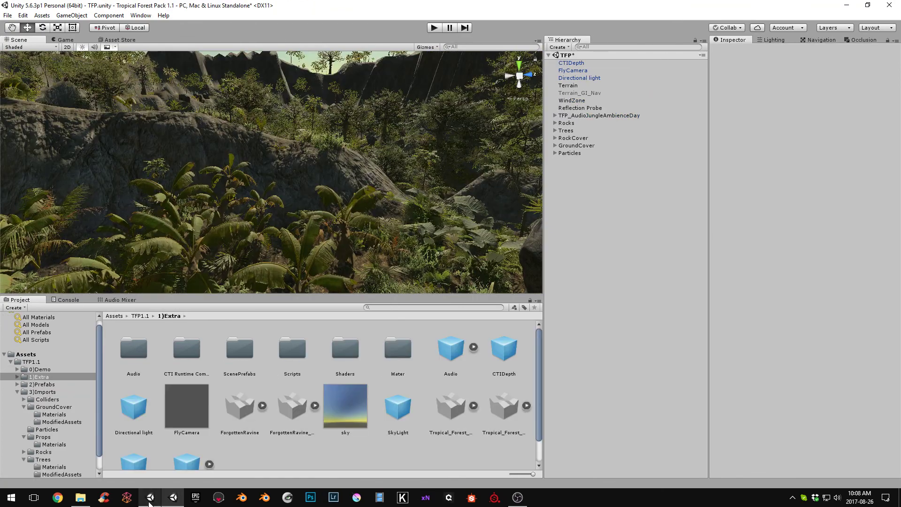
right_drag(427, 137, 412, 194)
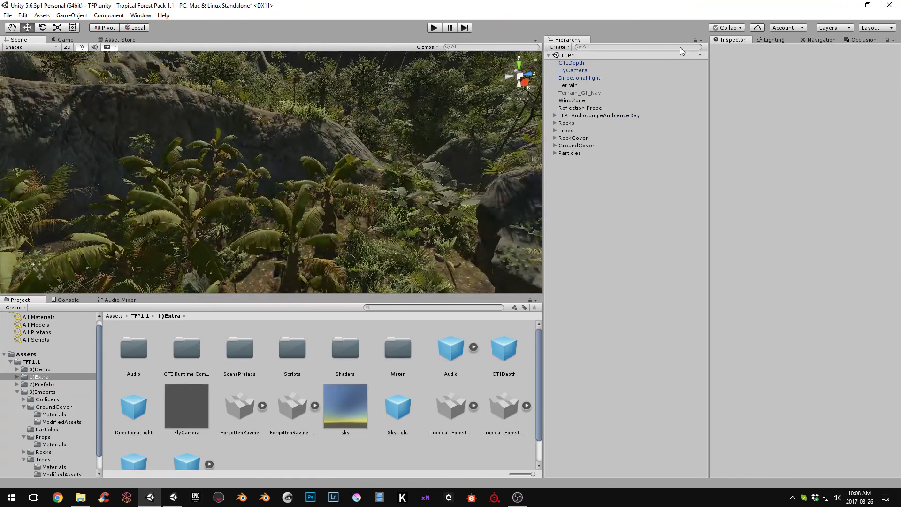
click(572, 63)
key(Delete)
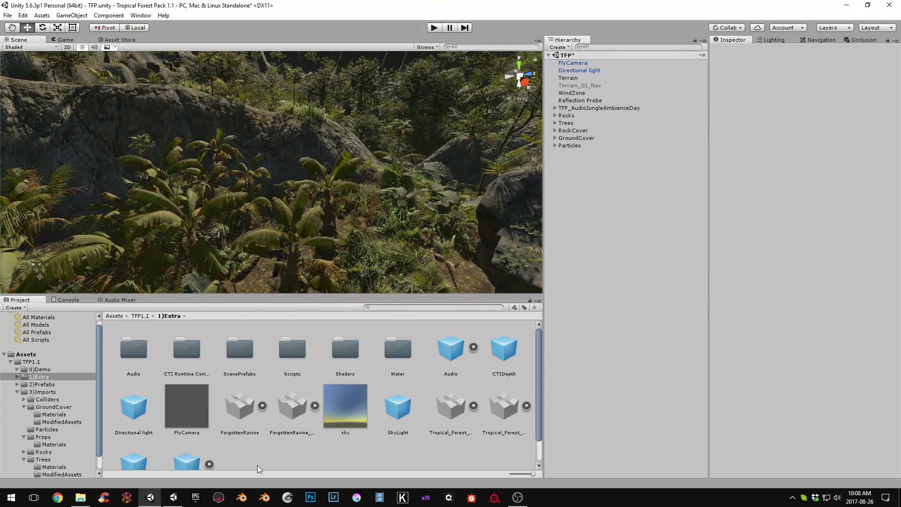
Step: Add the CTIDepth prefab from Assets/TFP1.1/1)Extra into the scene hierarchy
click(113, 316)
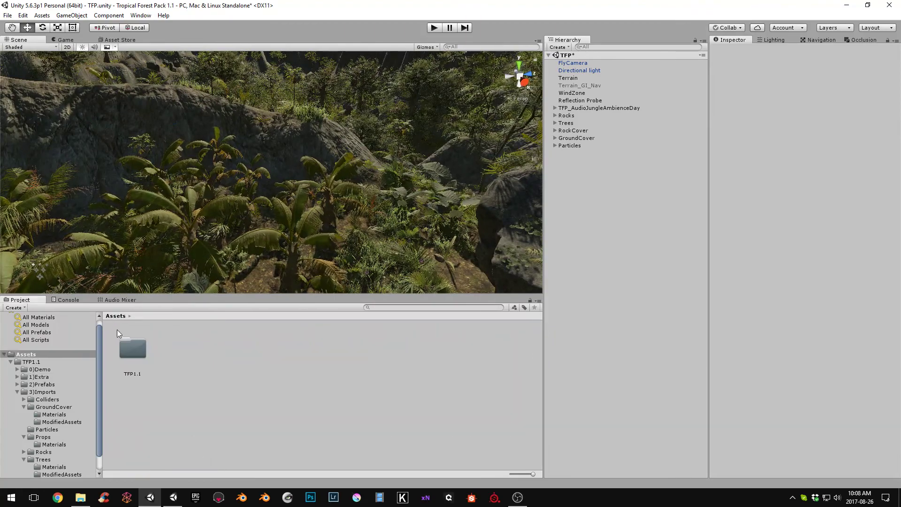
double_click(132, 348)
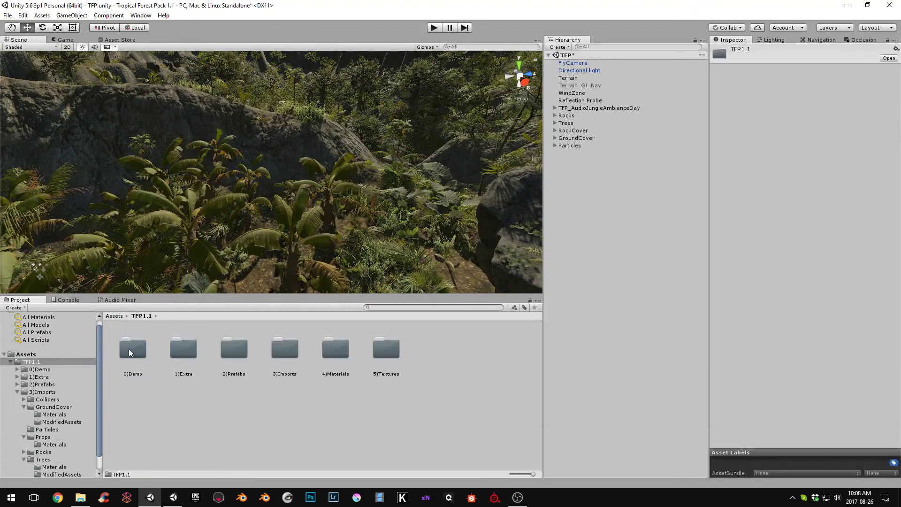
double_click(182, 350)
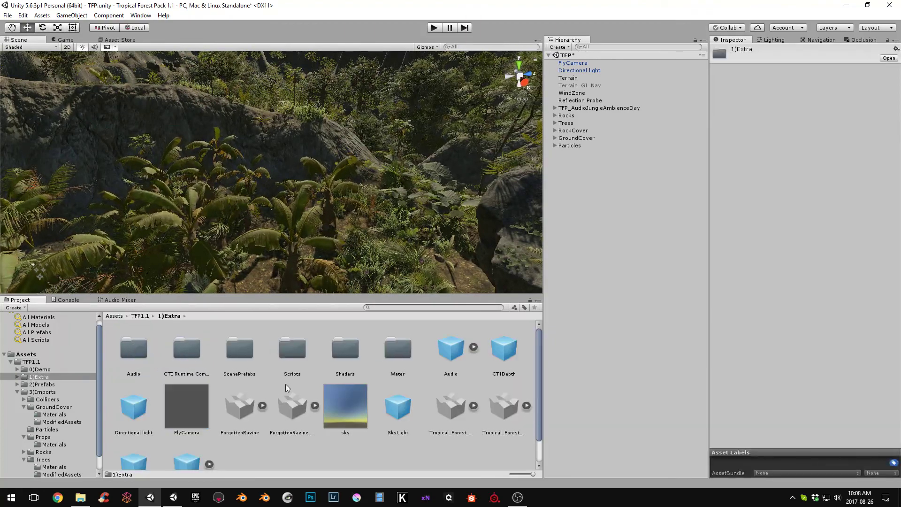
click(503, 355)
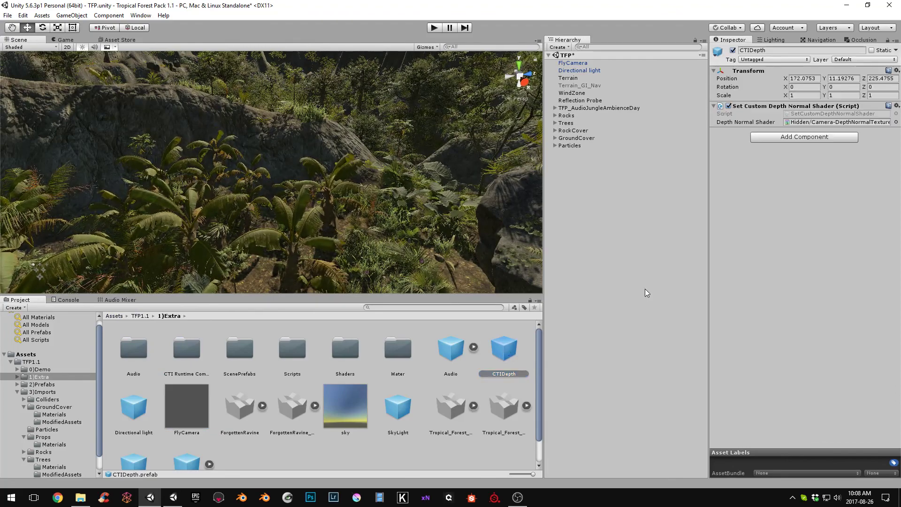
drag(645, 289, 644, 288)
drag(569, 153, 562, 65)
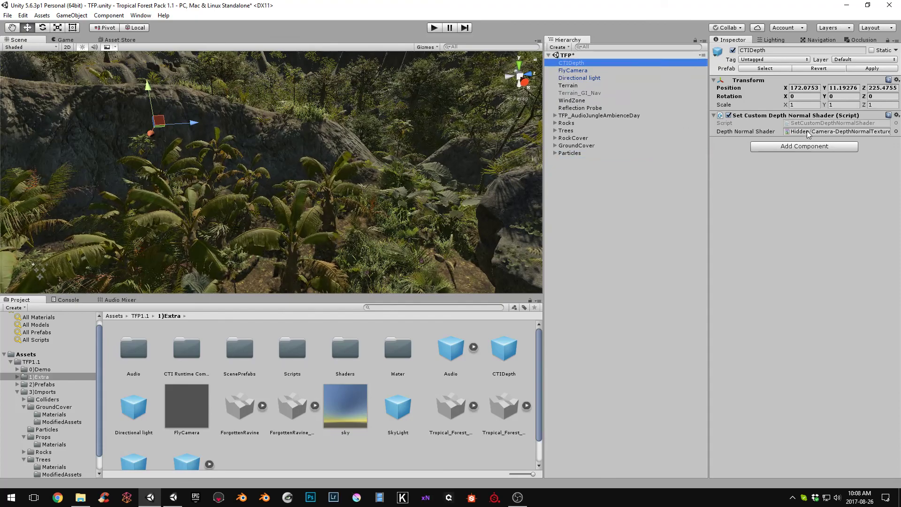
click(682, 261)
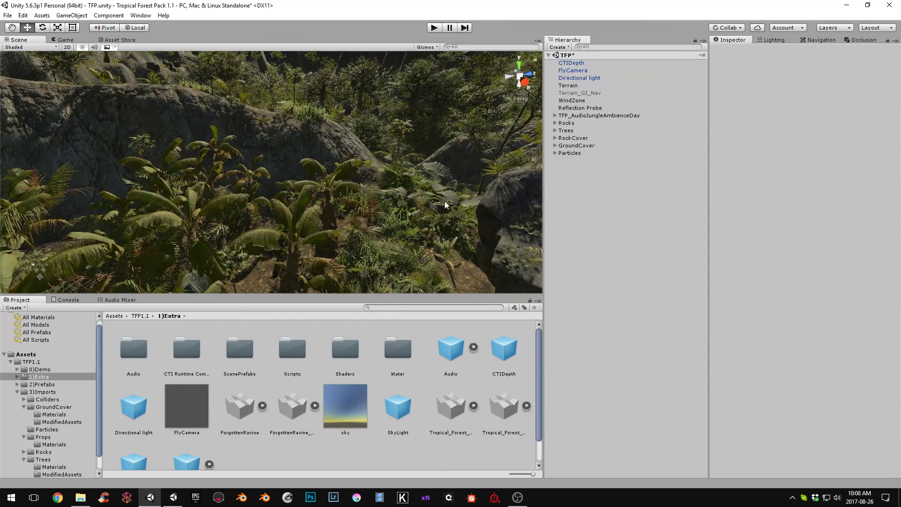
right_drag(442, 136, 443, 130)
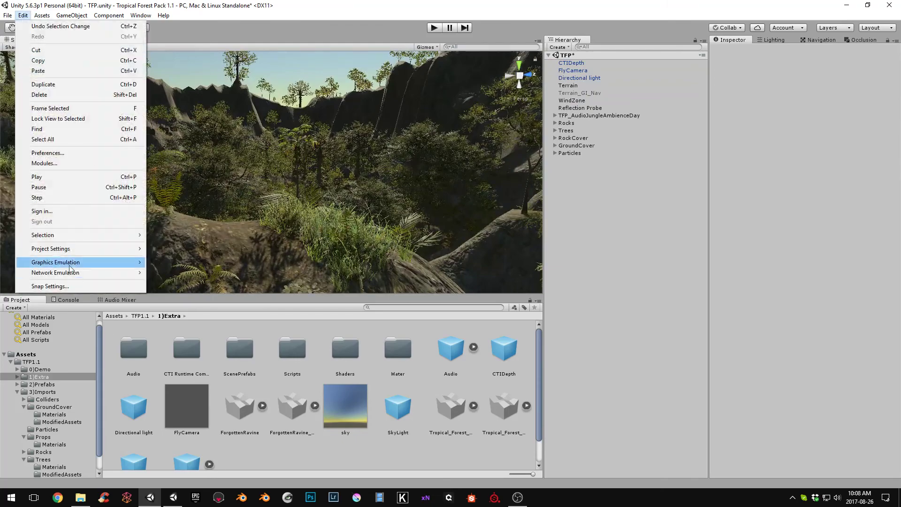
click(171, 331)
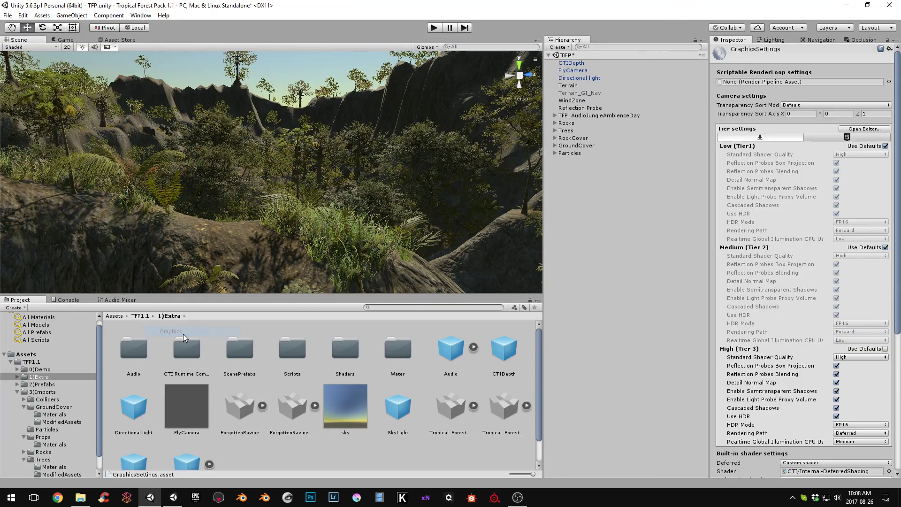
scroll(746, 343, down, 8)
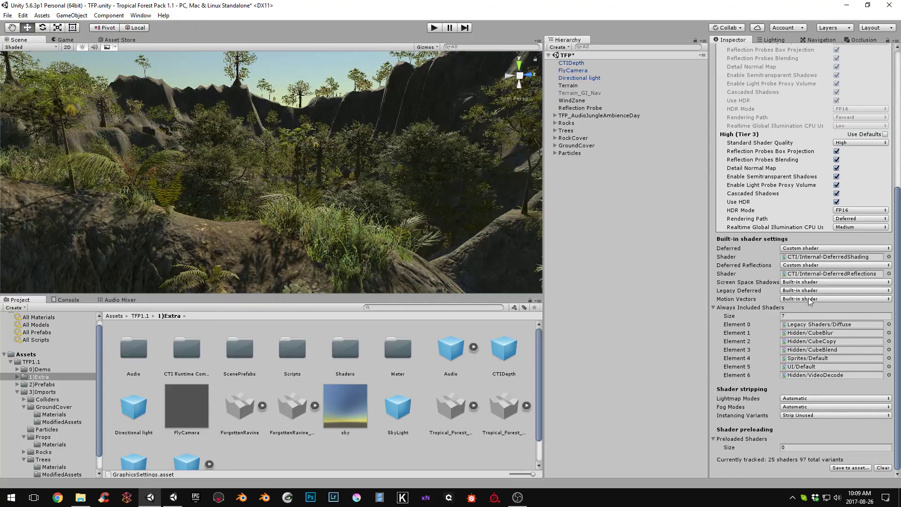
right_drag(413, 157, 278, 125)
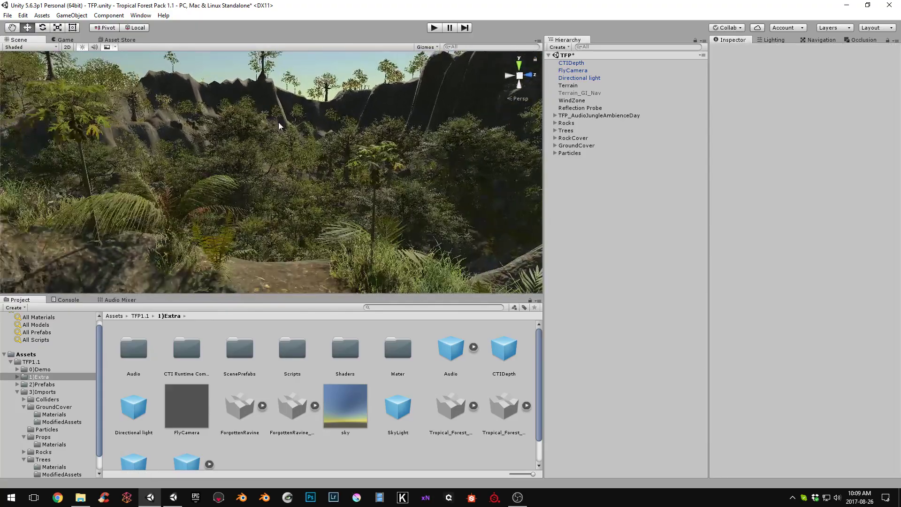
Step: Return to the Unity 2017.1 ravine project and turn the view across the ravine
click(173, 497)
right_drag(358, 235, 695, 209)
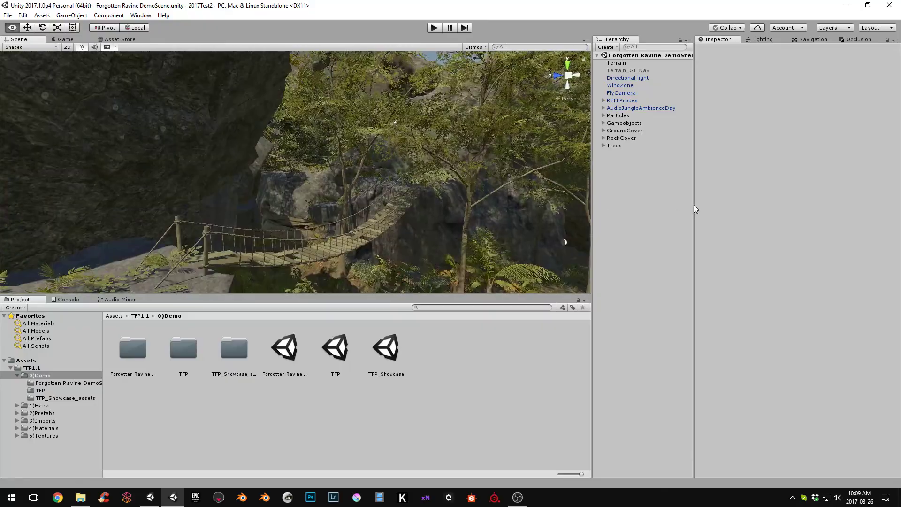